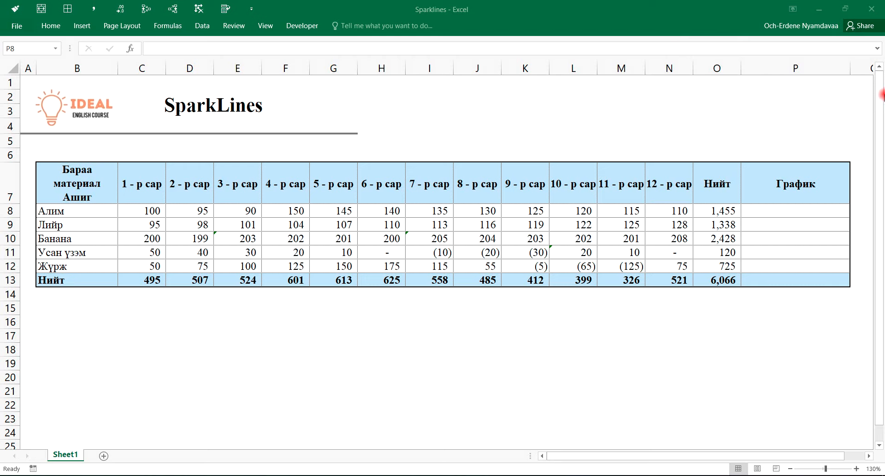
pyautogui.click(881, 85)
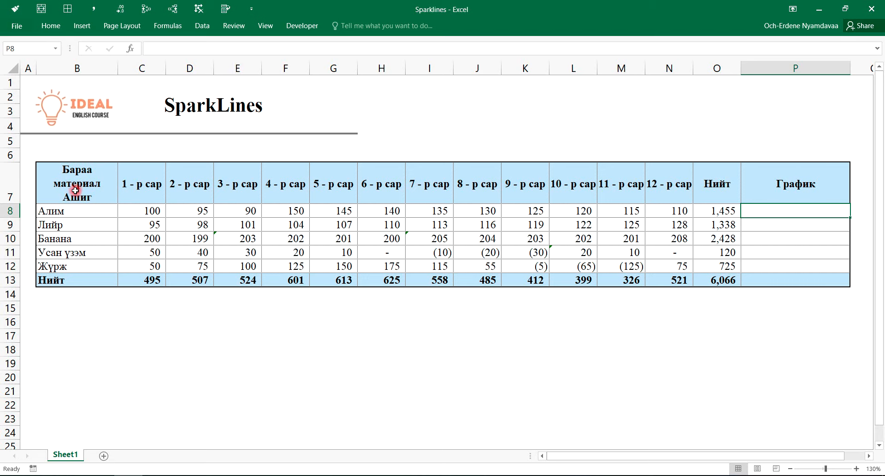
pyautogui.moveTo(75, 191); pyautogui.dragTo(704, 282)
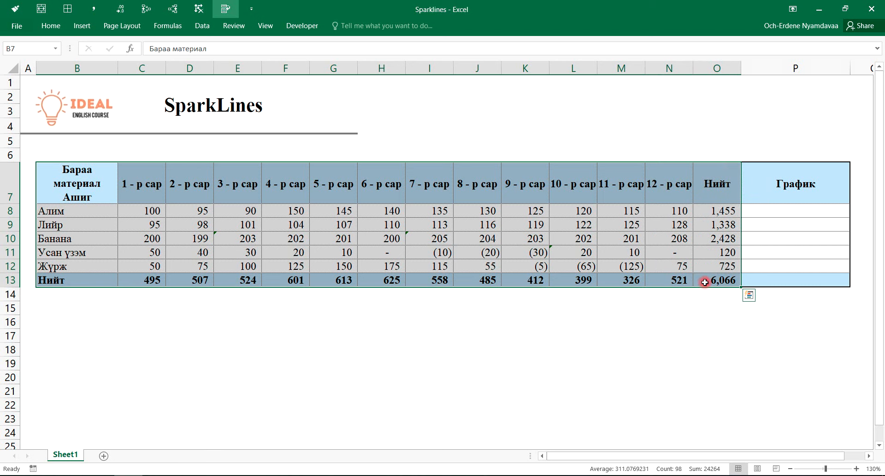
pyautogui.moveTo(715, 184); pyautogui.dragTo(733, 281)
pyautogui.click(765, 211)
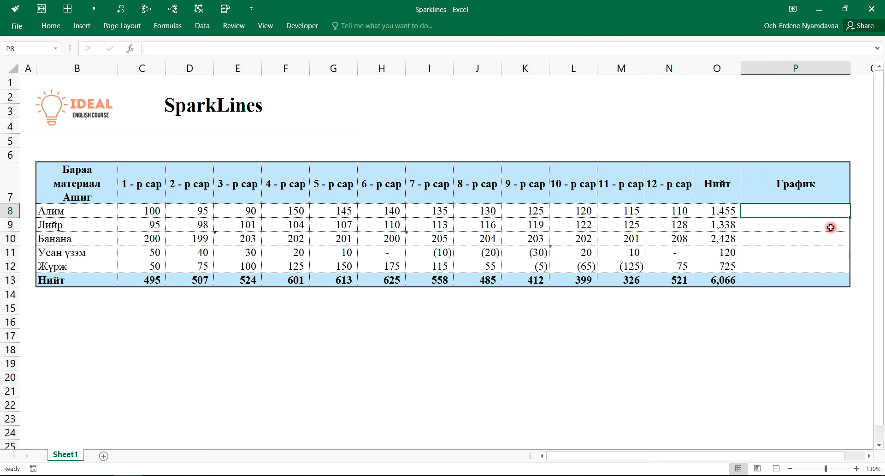
# Step: Make rows 8 to 13 about one and a half times as tall and middle-align their contents vertically
pyautogui.moveTo(13, 211); pyautogui.dragTo(18, 277)
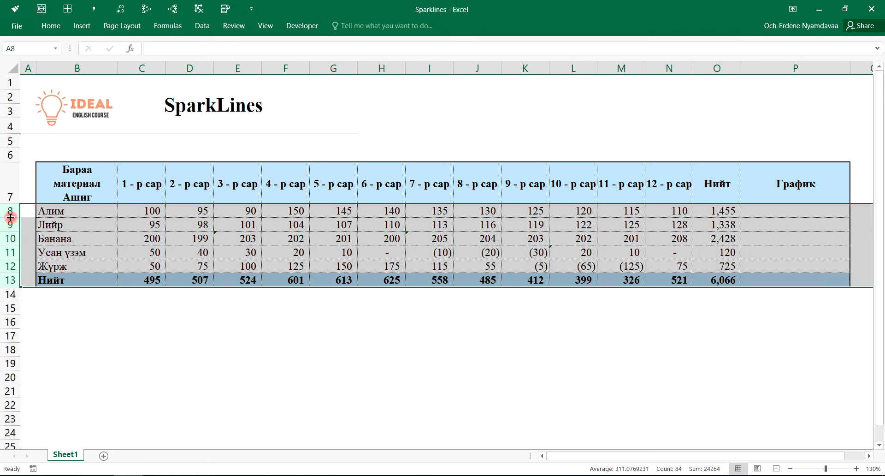
pyautogui.moveTo(11, 217); pyautogui.dragTo(11, 226)
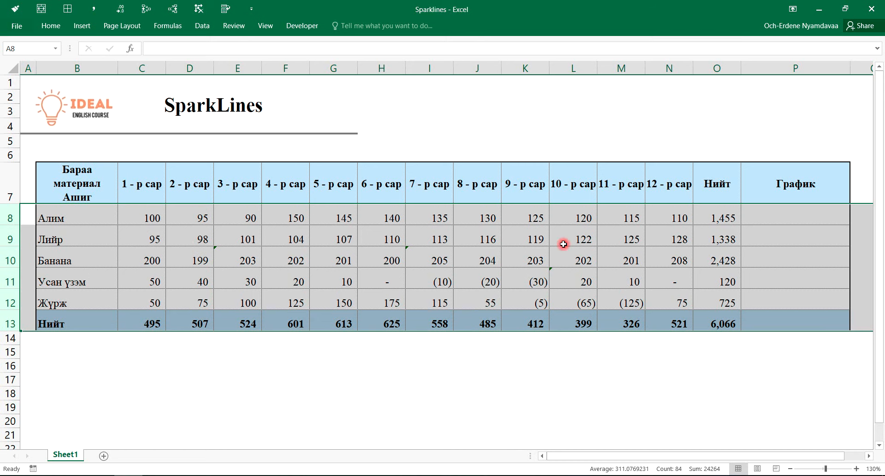
pyautogui.click(51, 26)
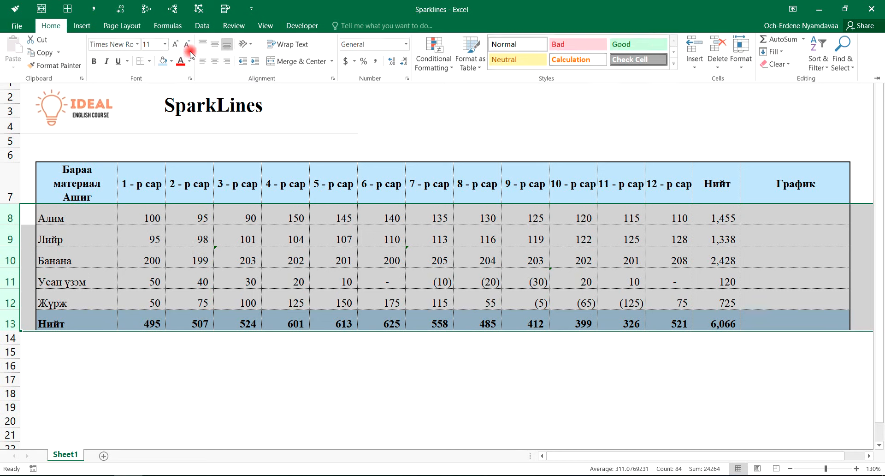
pyautogui.click(214, 51)
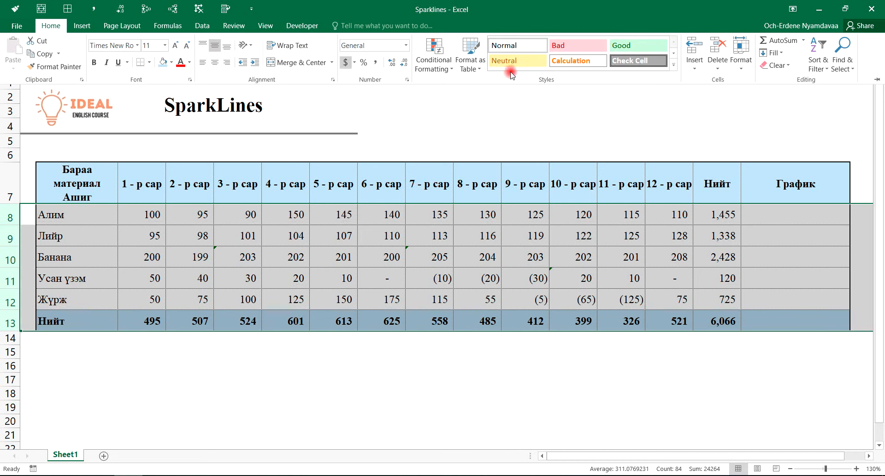
# Step: Set the ribbon display so its commands stay permanently shown above the sheet, and select cell P8 for the first sparkline
pyautogui.click(792, 6)
pyautogui.click(703, 118)
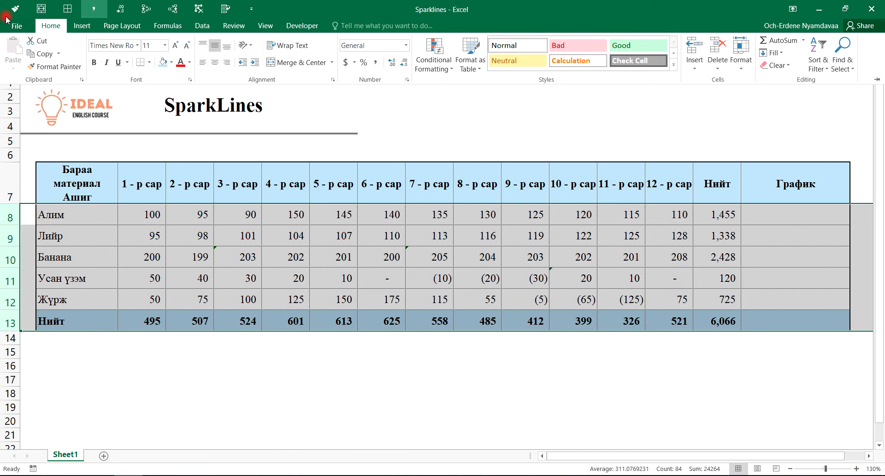
pyautogui.click(56, 26)
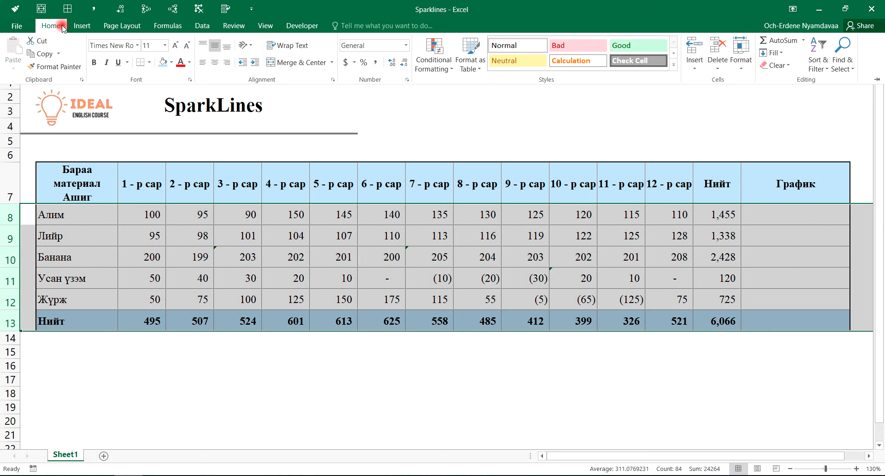
pyautogui.click(82, 26)
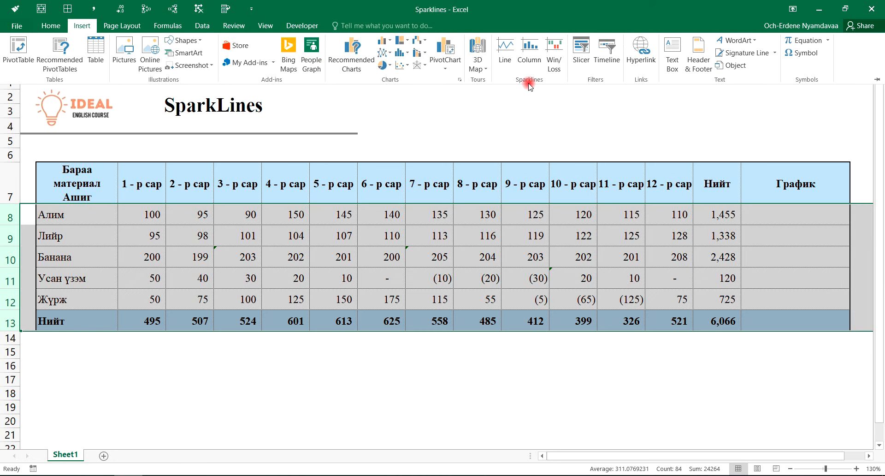
pyautogui.click(836, 222)
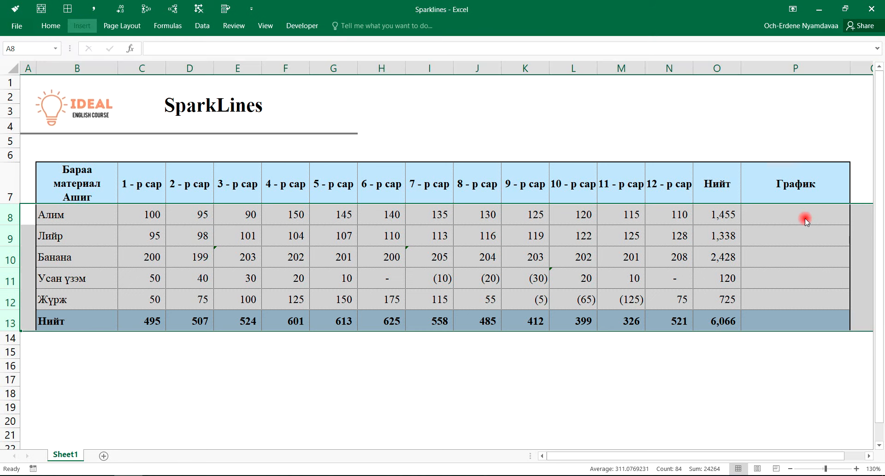
pyautogui.click(796, 211)
pyautogui.click(792, 9)
pyautogui.click(779, 104)
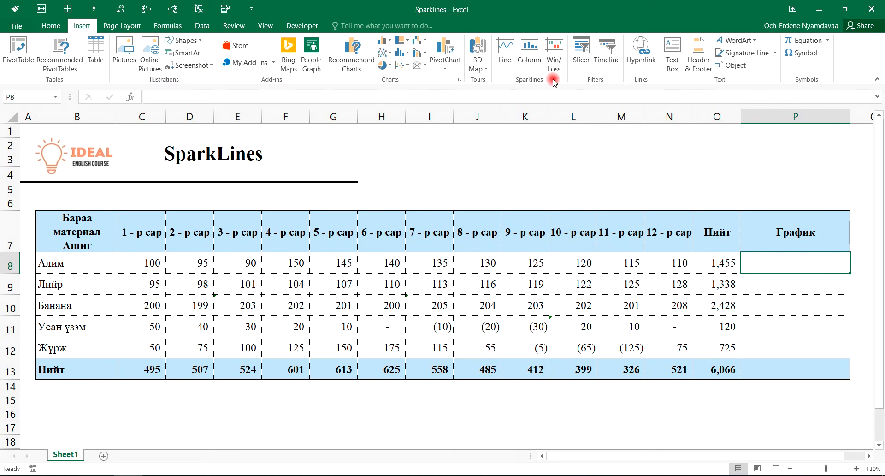
# Step: Insert a Line sparkline in cell P8 using the monthly Алим data in C8:N8
pyautogui.click(509, 57)
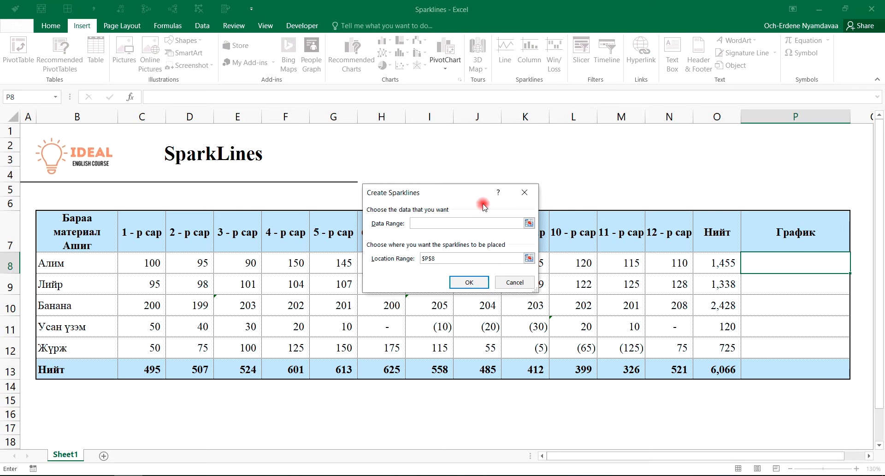
pyautogui.click(529, 224)
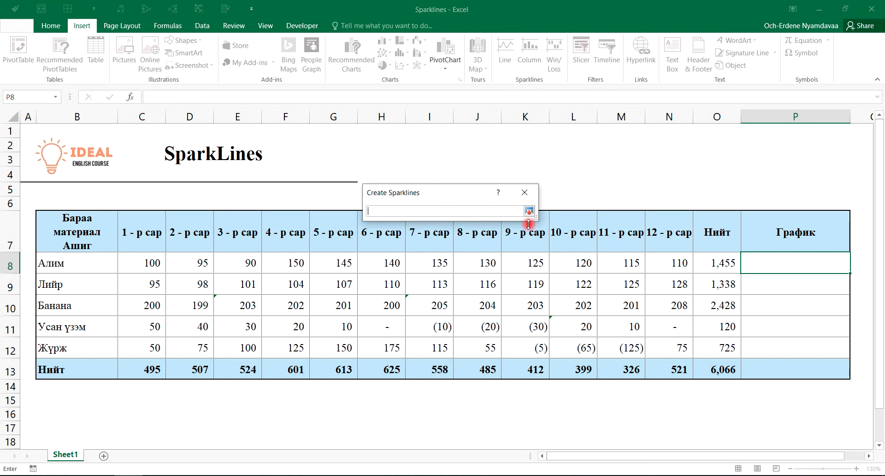
pyautogui.moveTo(148, 262); pyautogui.dragTo(647, 264)
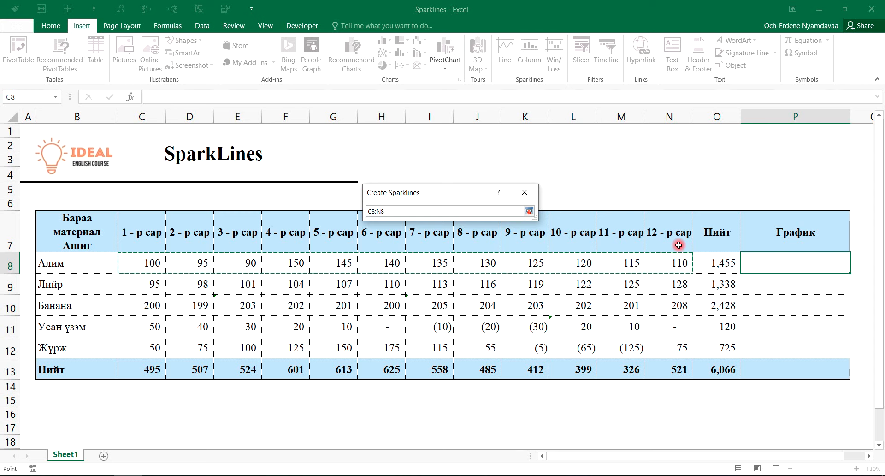
pyautogui.press('Return')
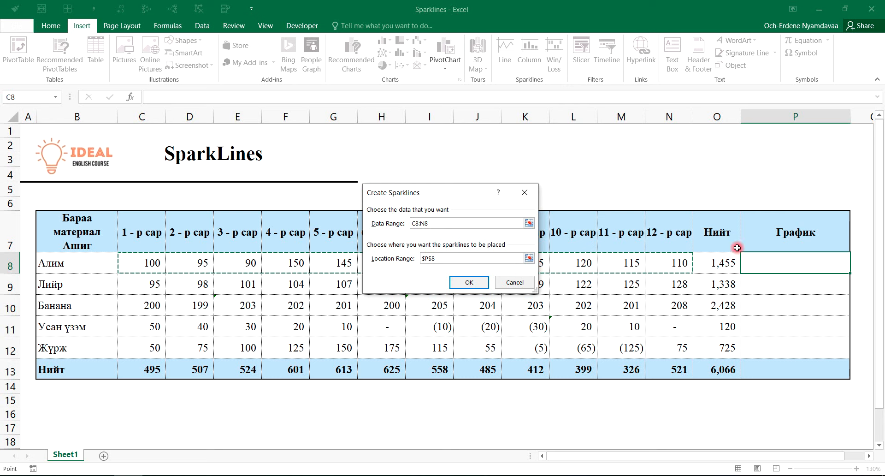
pyautogui.click(469, 282)
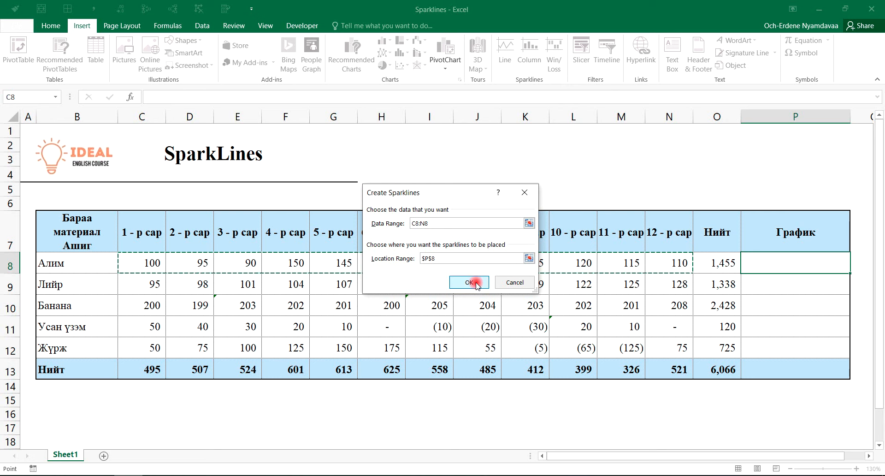
pyautogui.click(792, 306)
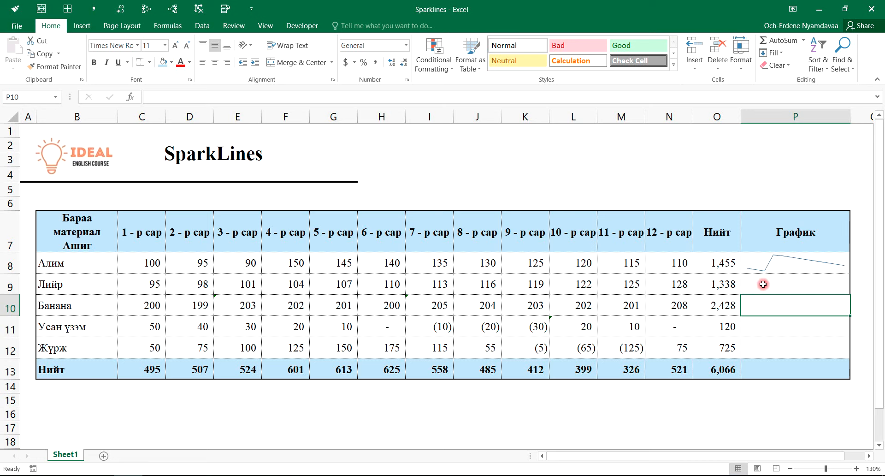
# Step: Insert a Column sparkline in cell P9 using the monthly Лийр data in C9:N9
pyautogui.click(762, 284)
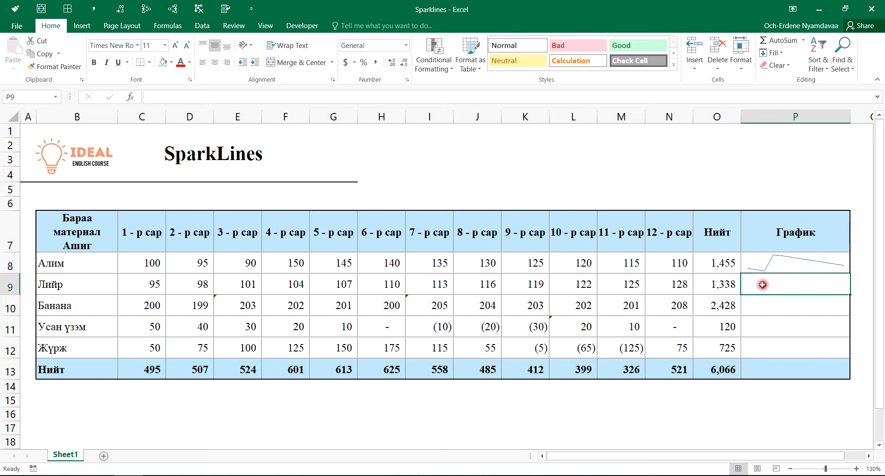
pyautogui.click(81, 27)
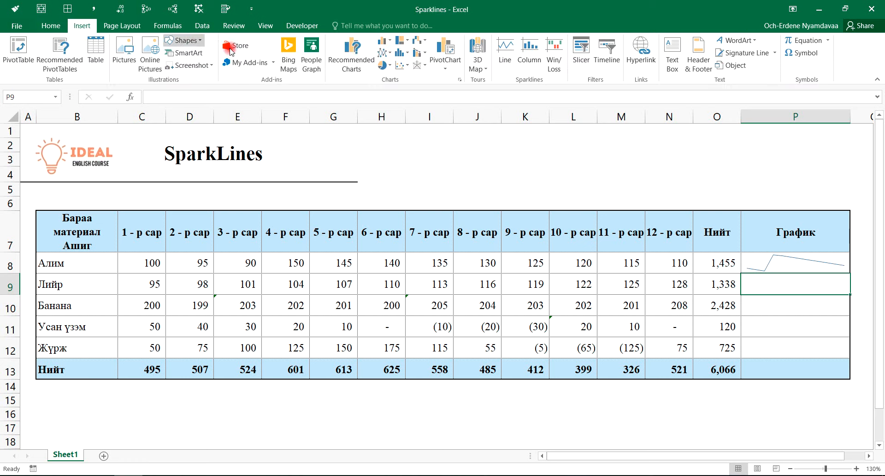
pyautogui.click(539, 70)
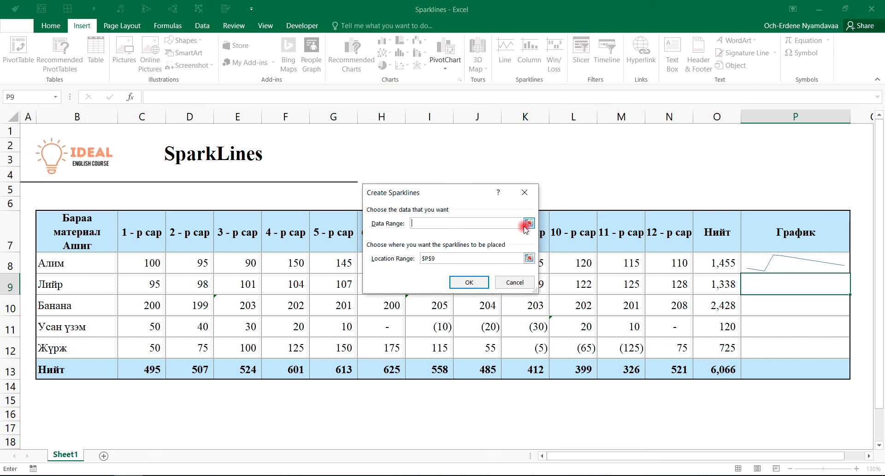
pyautogui.click(528, 223)
pyautogui.moveTo(155, 283); pyautogui.dragTo(654, 288)
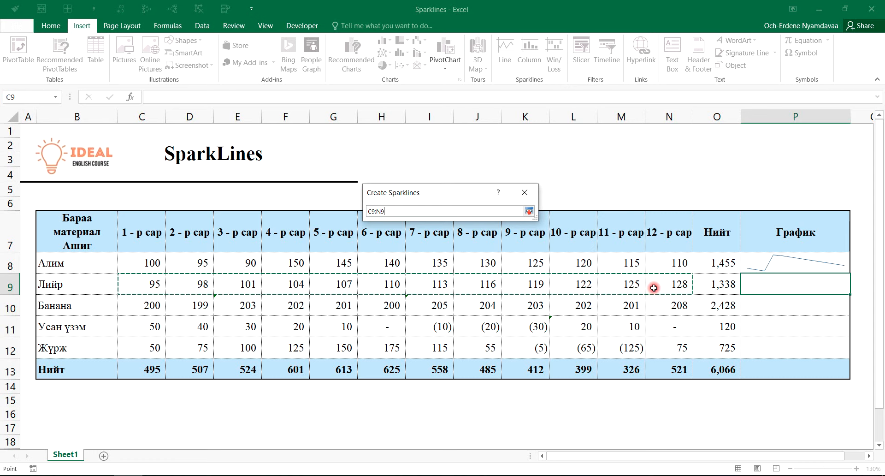
pyautogui.press('Return')
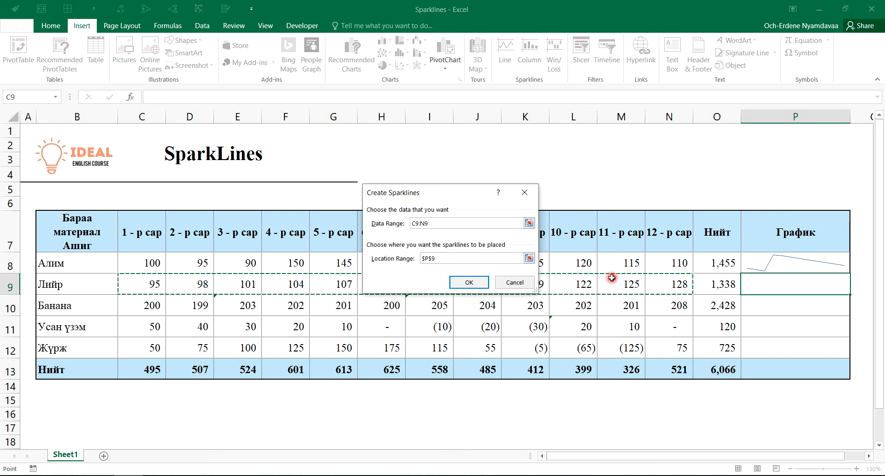
pyautogui.click(469, 283)
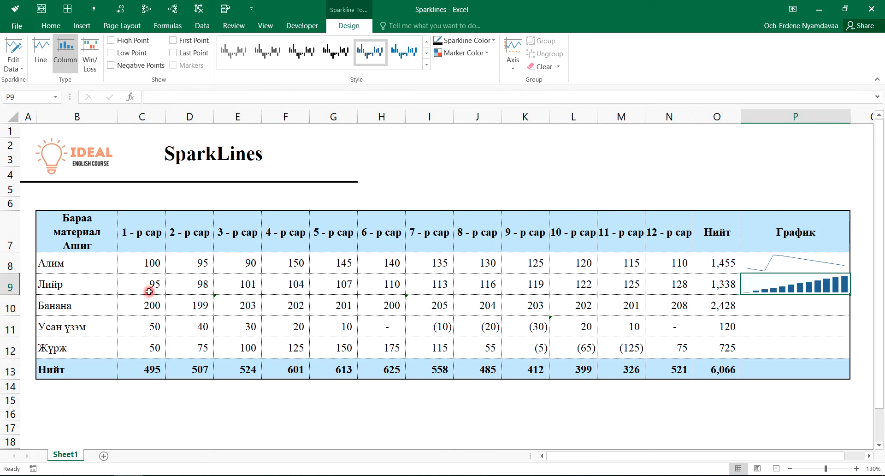
# Step: Fill the Column sparkline from P9 down into P10 for the Банана row
pyautogui.click(787, 304)
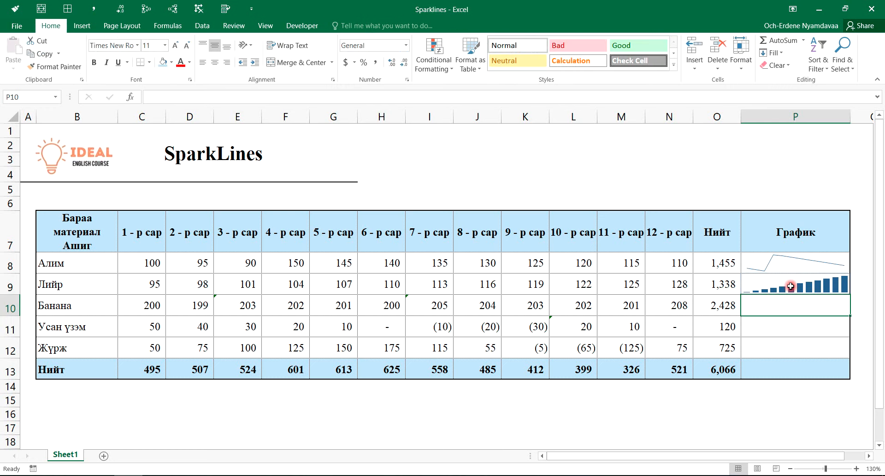
pyautogui.click(790, 285)
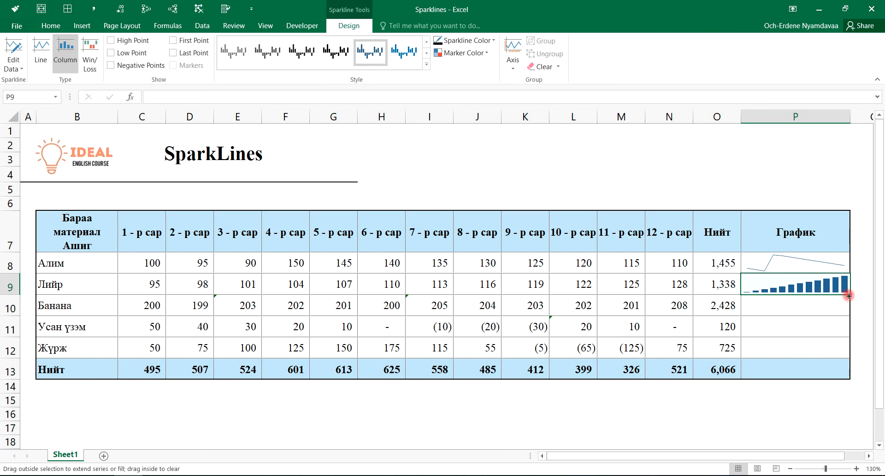
pyautogui.moveTo(849, 294); pyautogui.dragTo(848, 313)
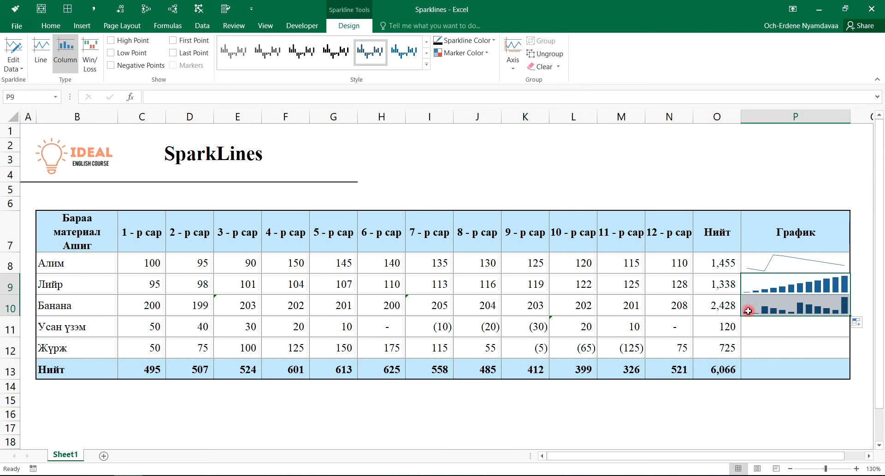
pyautogui.click(779, 310)
# Step: Insert a Win/Loss sparkline in cell P11 using the monthly Усан үзэм data in C11:N11
pyautogui.click(765, 338)
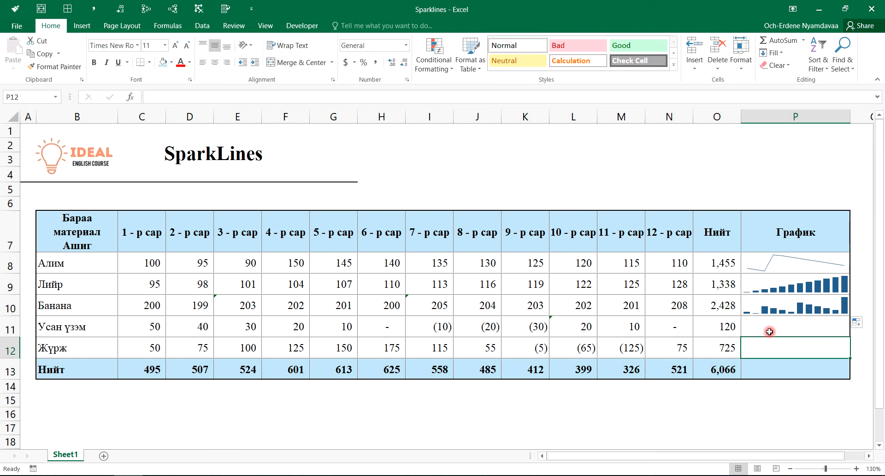
pyautogui.click(783, 326)
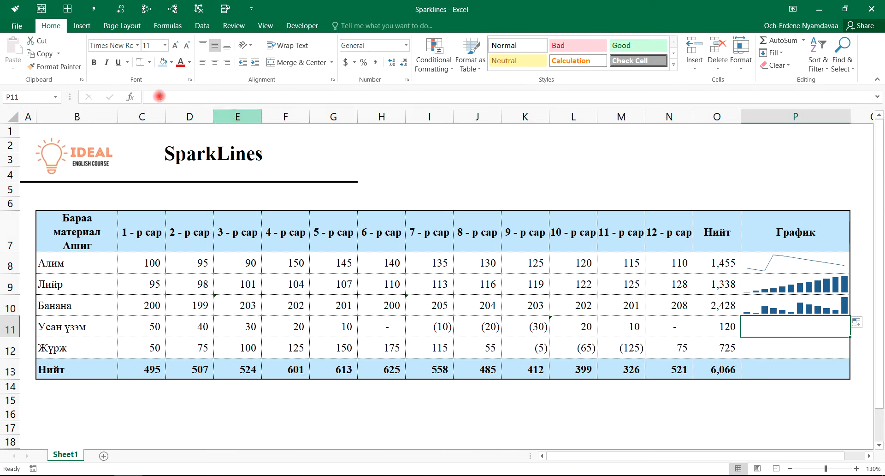
pyautogui.click(81, 26)
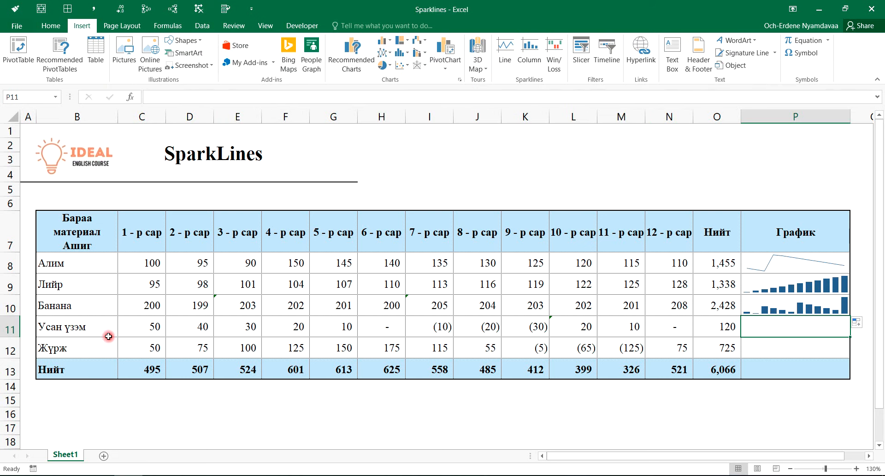
pyautogui.moveTo(118, 333); pyautogui.dragTo(713, 324)
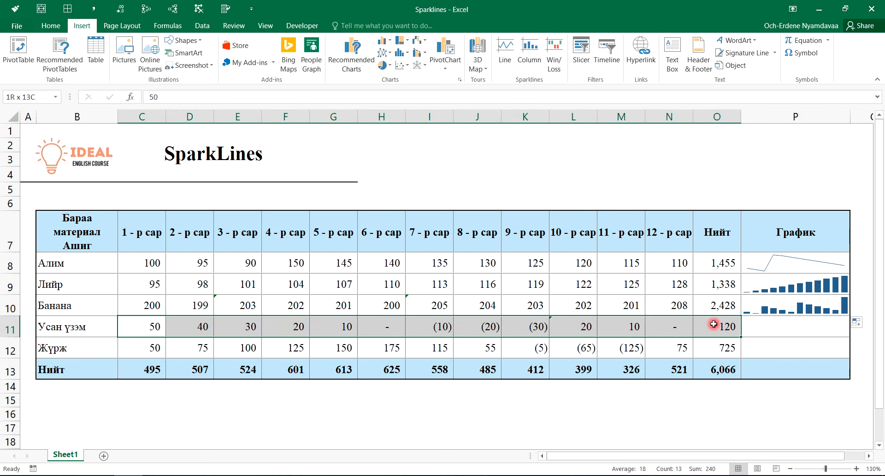
pyautogui.click(782, 307)
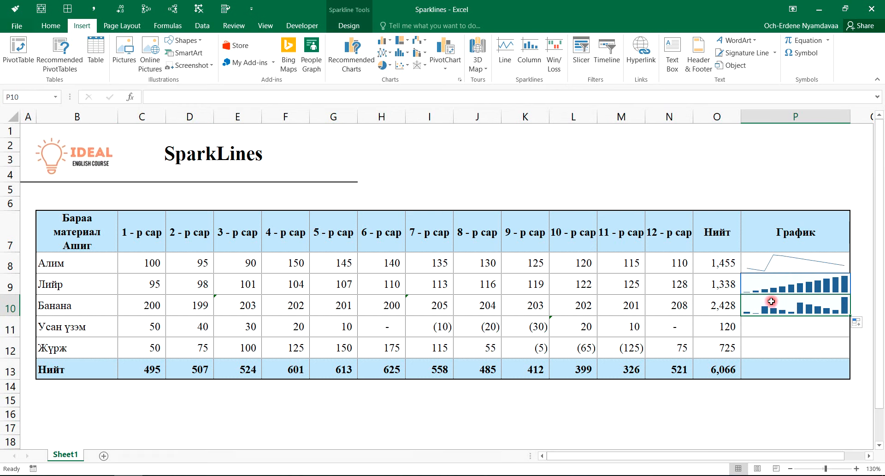
pyautogui.click(776, 325)
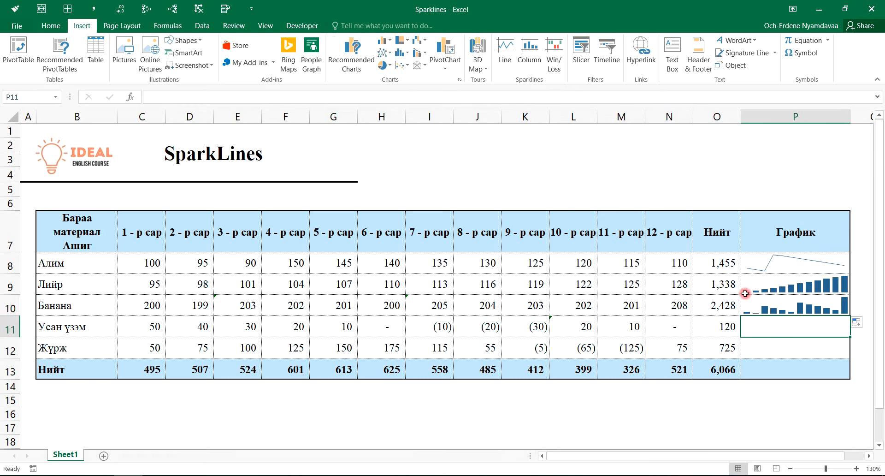
pyautogui.click(554, 60)
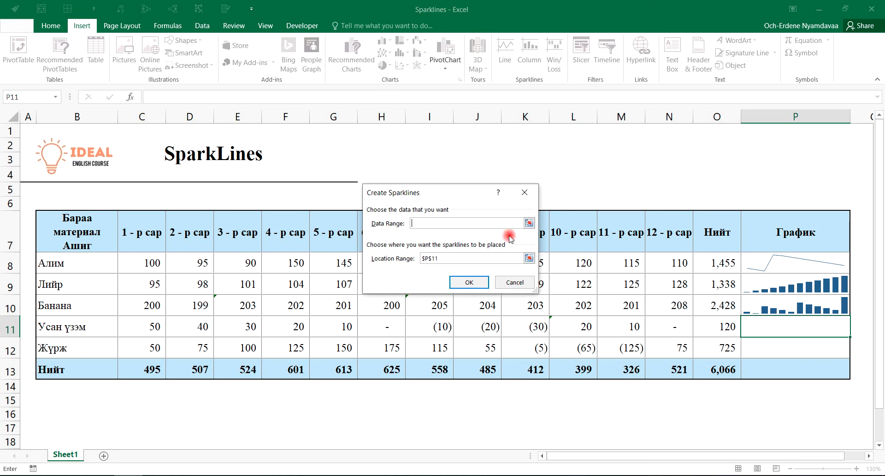
pyautogui.click(529, 223)
pyautogui.moveTo(135, 326); pyautogui.dragTo(661, 331)
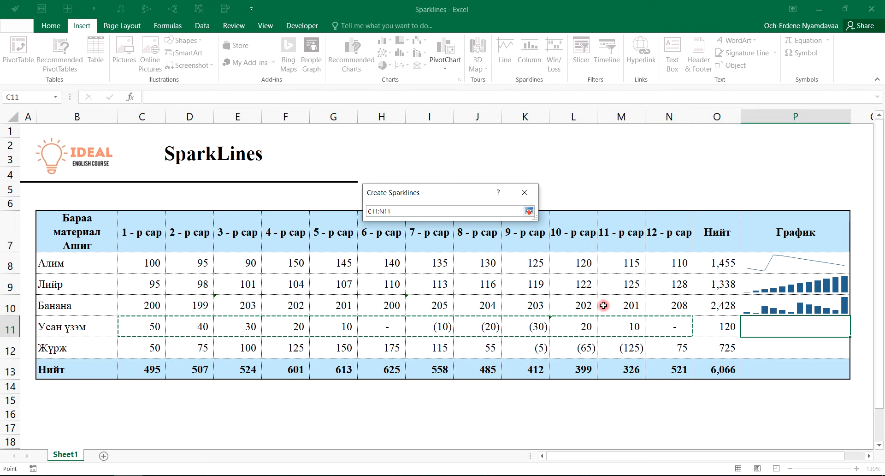
pyautogui.press('Return')
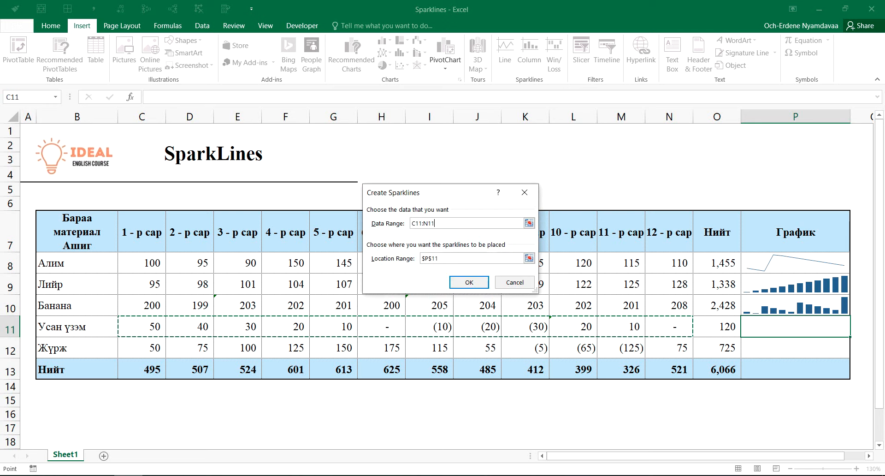
pyautogui.click(453, 278)
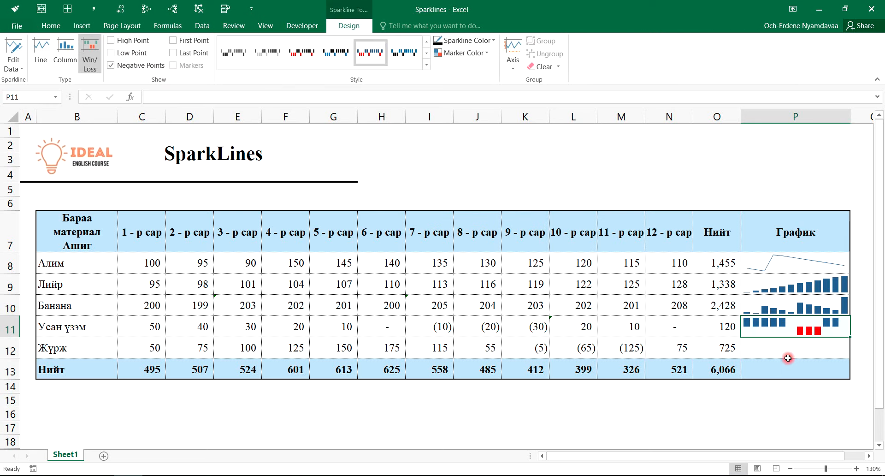
# Step: Compare the negative and zero months in the Усан үзэм row with the Win/Loss sparkline in P11
pyautogui.click(446, 326)
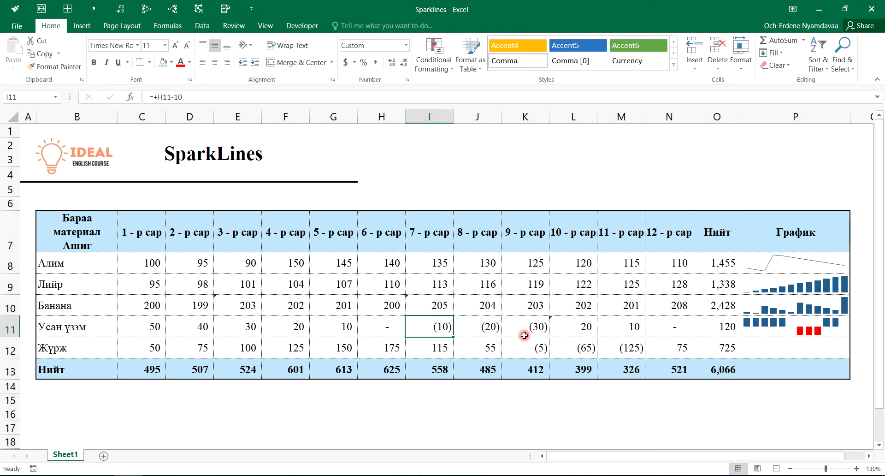
pyautogui.click(404, 333)
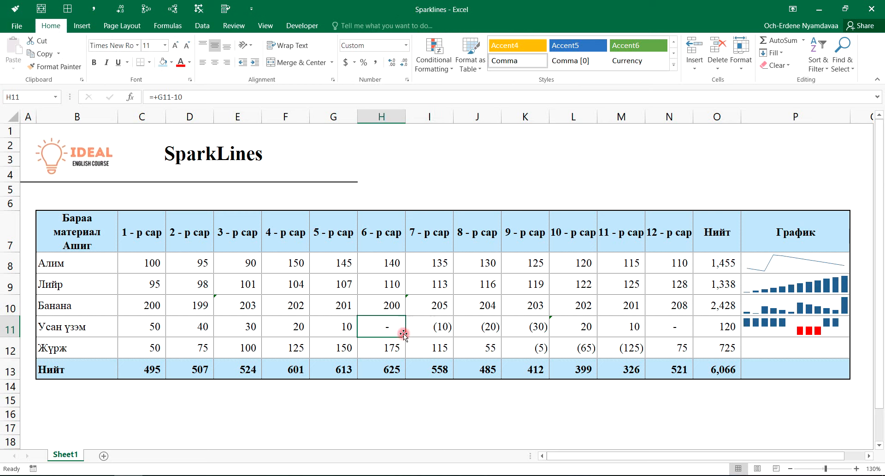
pyautogui.click(673, 326)
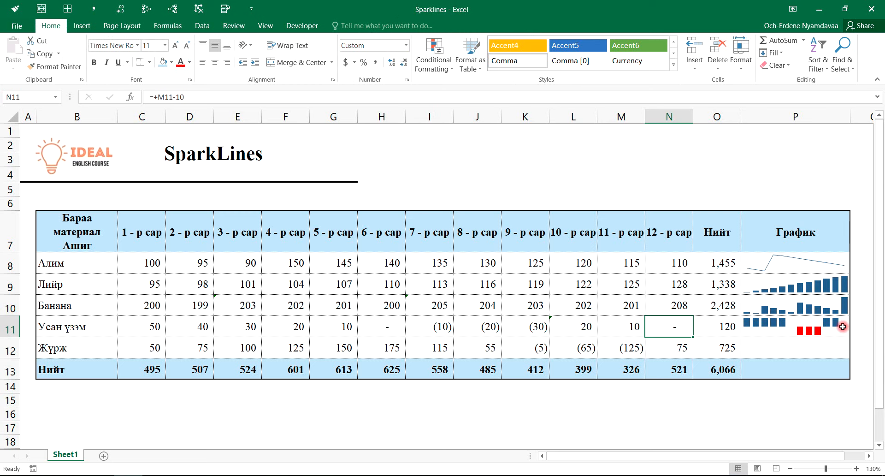
pyautogui.click(762, 333)
pyautogui.click(794, 365)
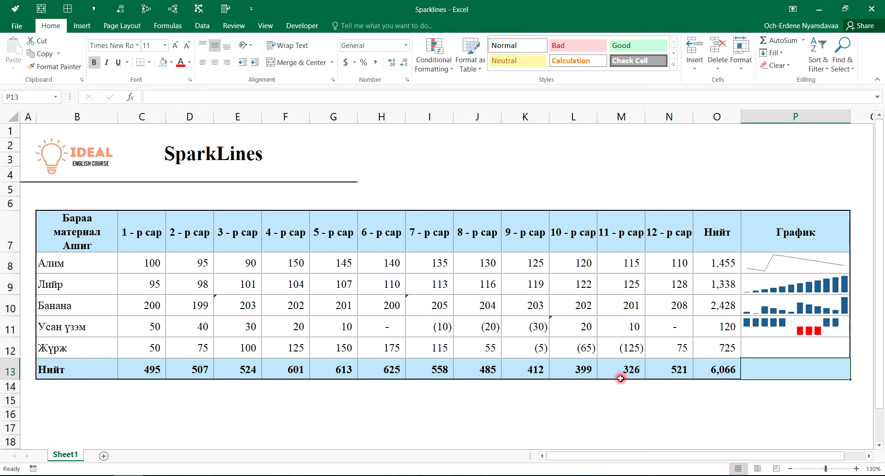
pyautogui.click(773, 328)
pyautogui.click(854, 335)
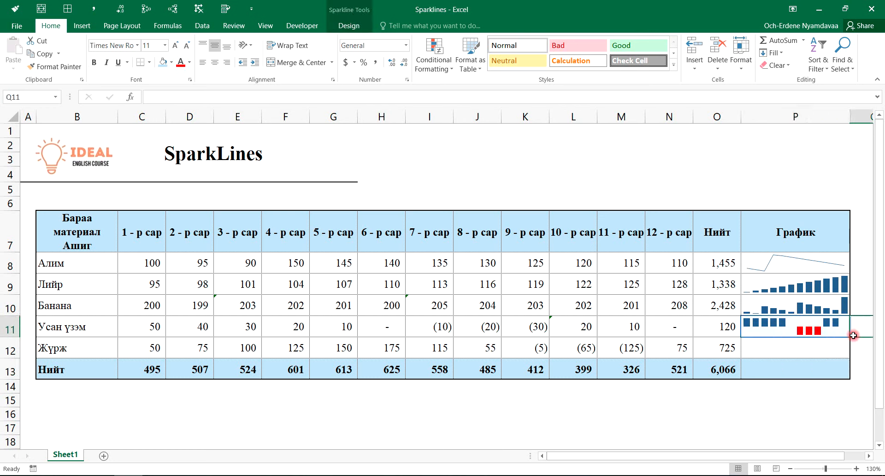
# Step: Fill the Win/Loss sparkline from P11 down into P12 for the Жүрж row
pyautogui.click(840, 331)
pyautogui.moveTo(850, 336); pyautogui.dragTo(818, 358)
pyautogui.click(739, 374)
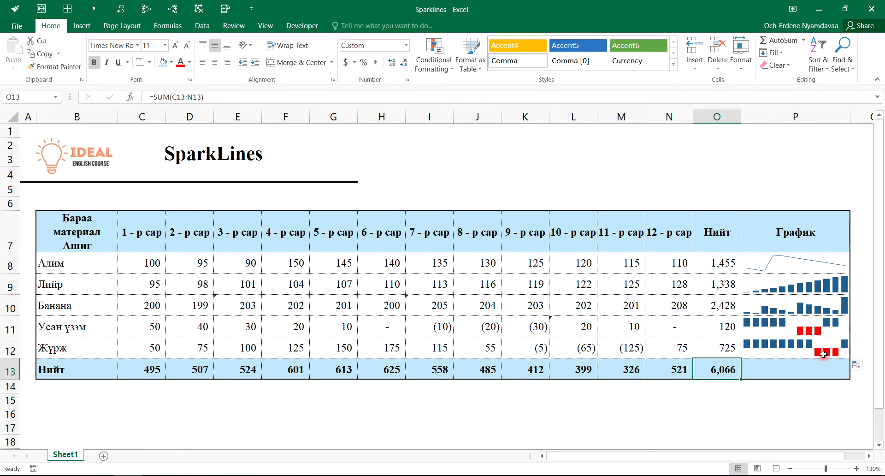
pyautogui.click(779, 357)
pyautogui.click(777, 373)
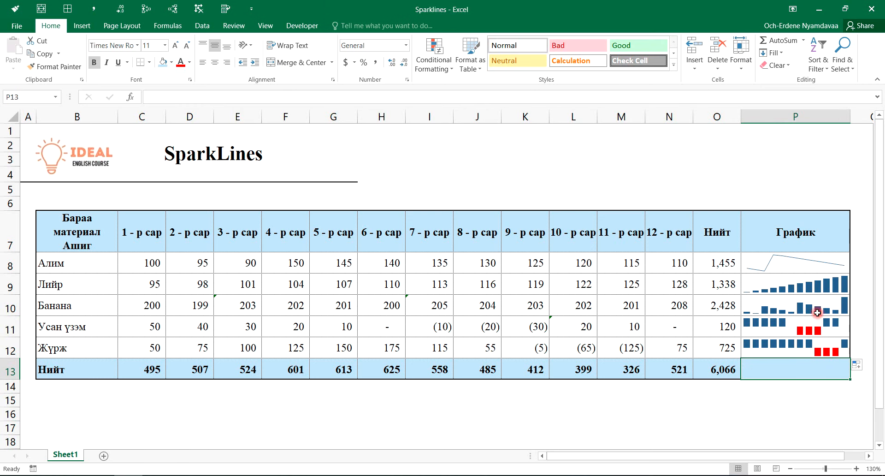
pyautogui.click(814, 352)
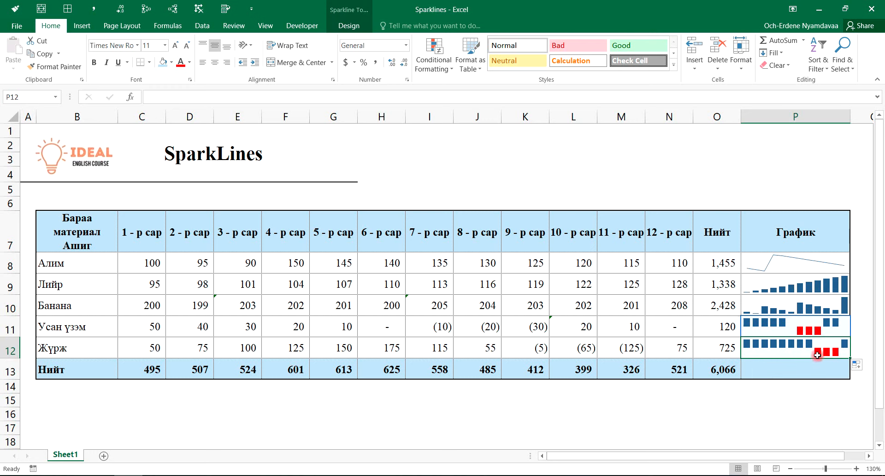
pyautogui.click(770, 366)
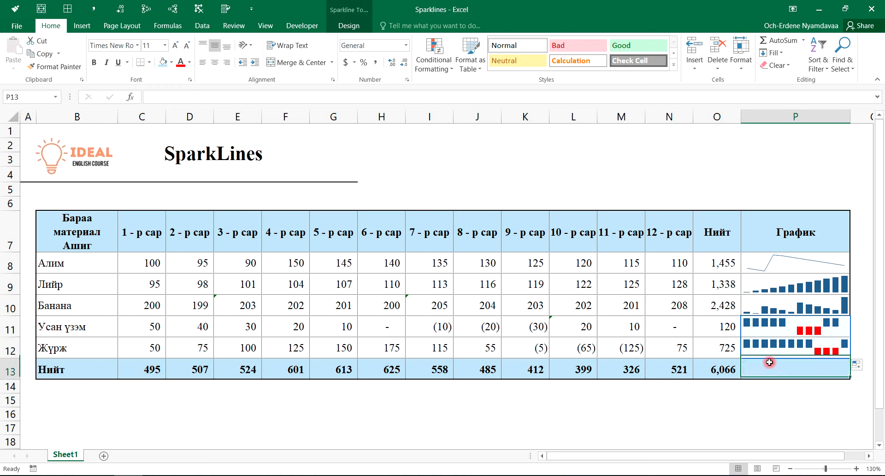
pyautogui.click(819, 352)
# Step: Insert a Line sparkline in cell P13 using the monthly totals of the Нийт row in C13:N13
pyautogui.click(762, 365)
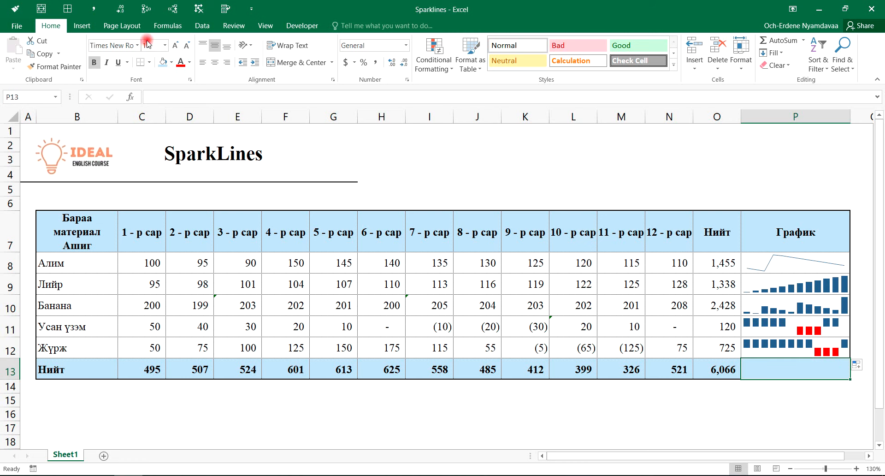
pyautogui.click(82, 25)
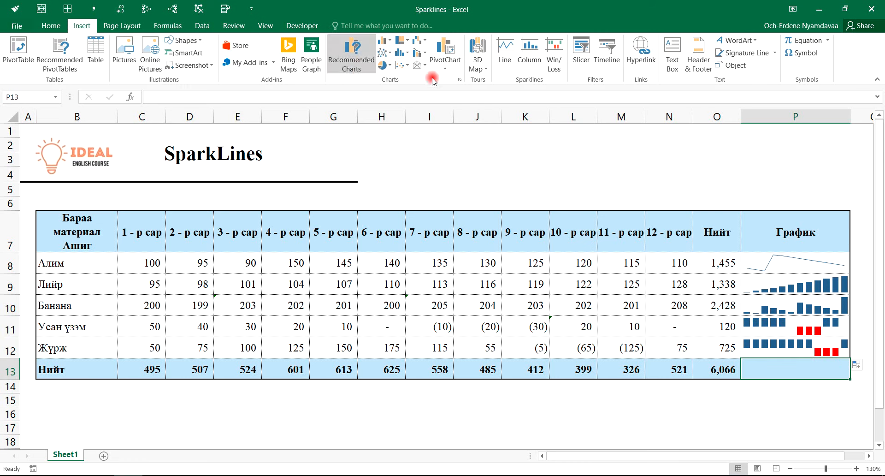
pyautogui.click(505, 58)
pyautogui.click(529, 223)
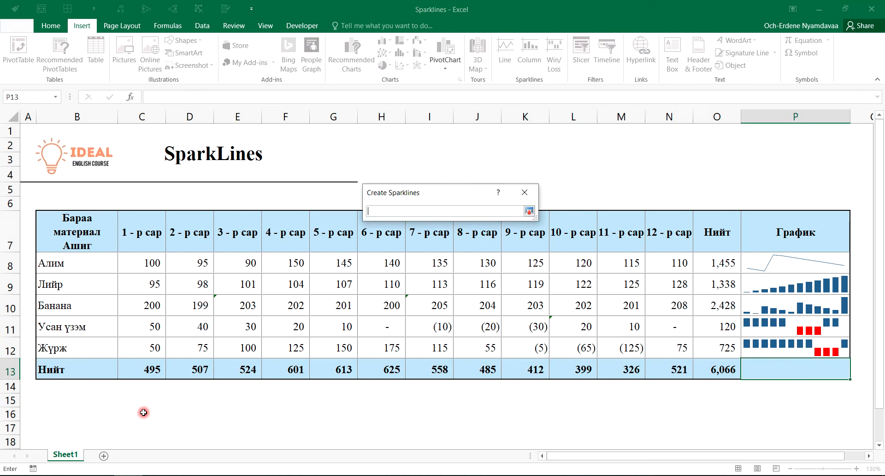
pyautogui.moveTo(133, 363); pyautogui.dragTo(685, 375)
pyautogui.press('Return')
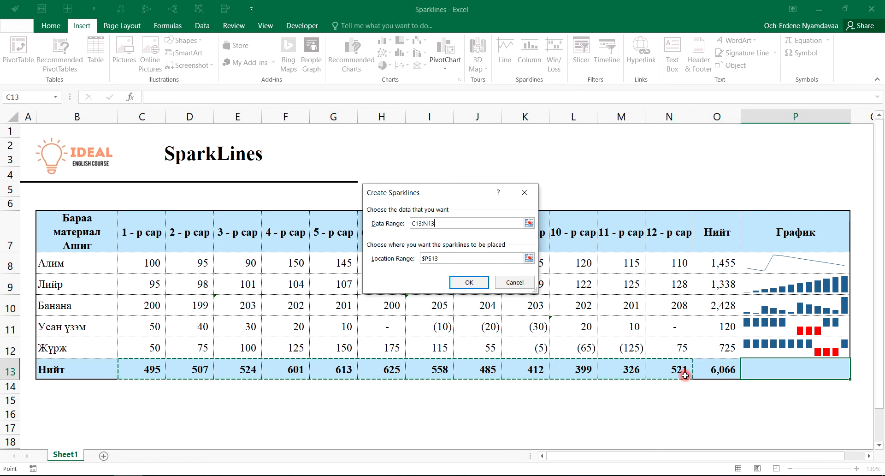
pyautogui.click(468, 282)
pyautogui.click(719, 414)
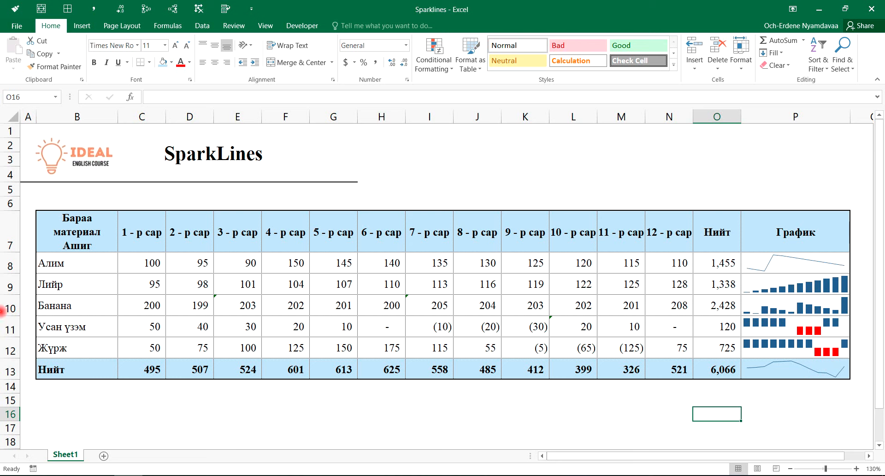
pyautogui.moveTo(83, 230)
pyautogui.mouseDown()
pyautogui.moveTo(326, 306)
pyautogui.moveTo(776, 358)
pyautogui.moveTo(1, 301)
pyautogui.mouseUp()
pyautogui.click(175, 313)
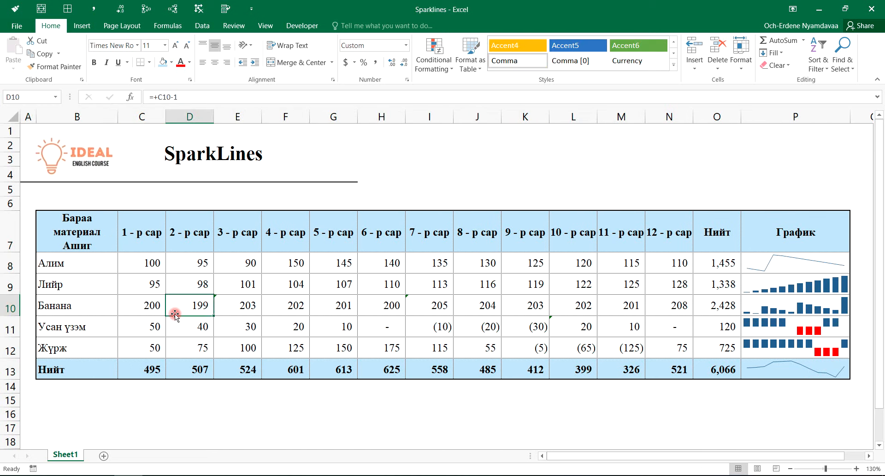
pyautogui.click(169, 400)
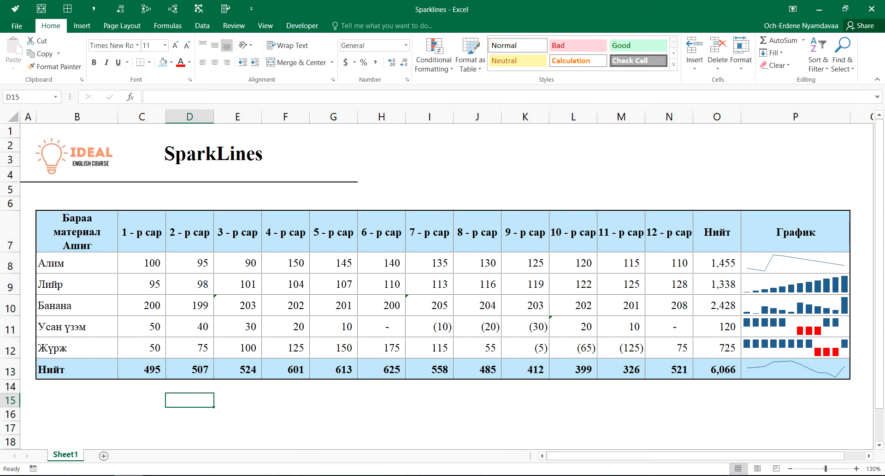
pyautogui.click(719, 475)
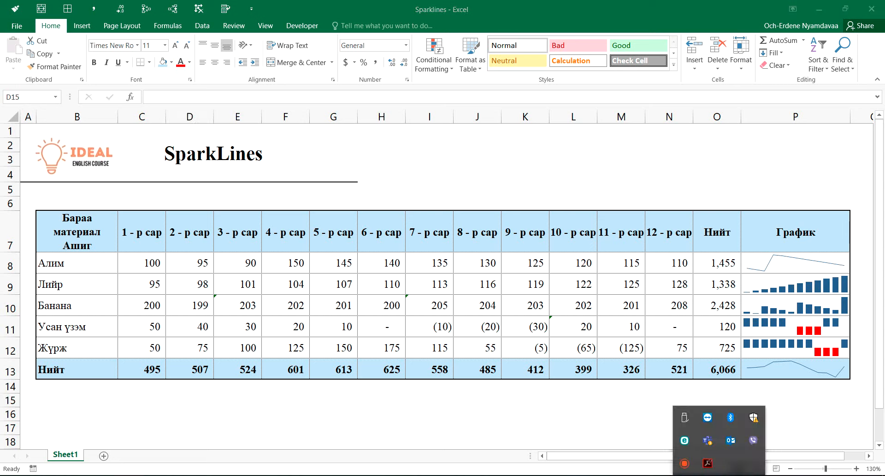